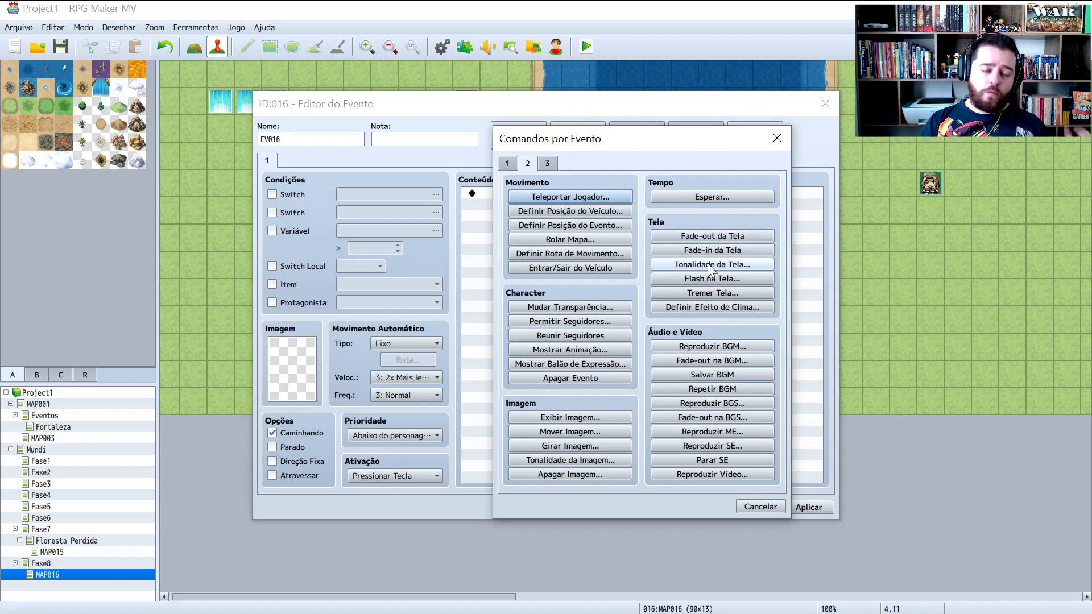
Start a Tonalidade da Tela command, sample its preset tints, and set Vermelho, Verde and Azul to -255.
click(674, 264)
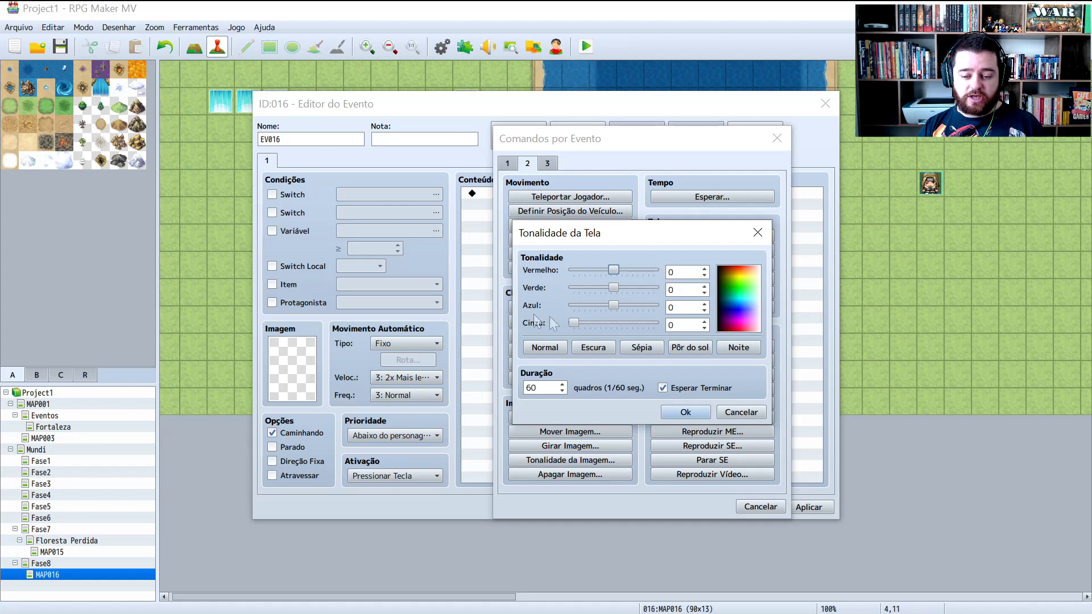
click(730, 349)
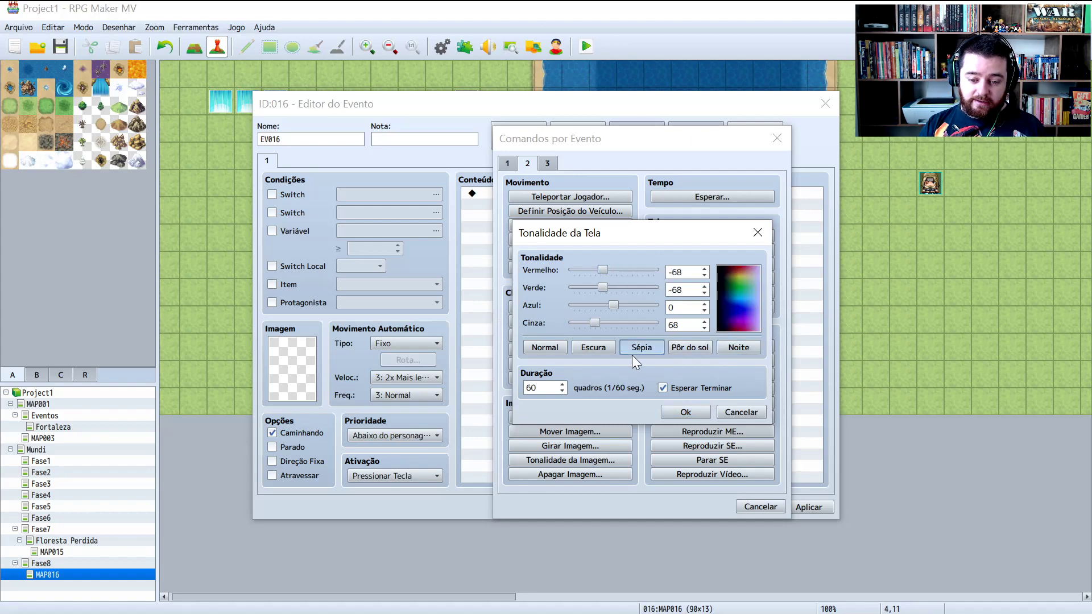
click(632, 348)
click(701, 349)
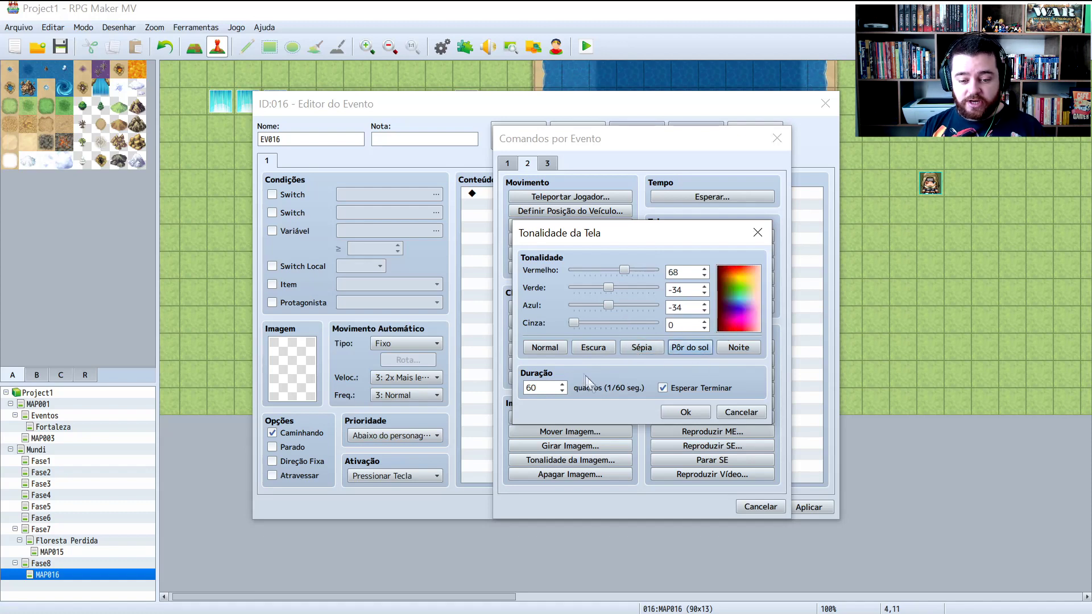
drag(607, 305, 544, 287)
drag(622, 271, 535, 281)
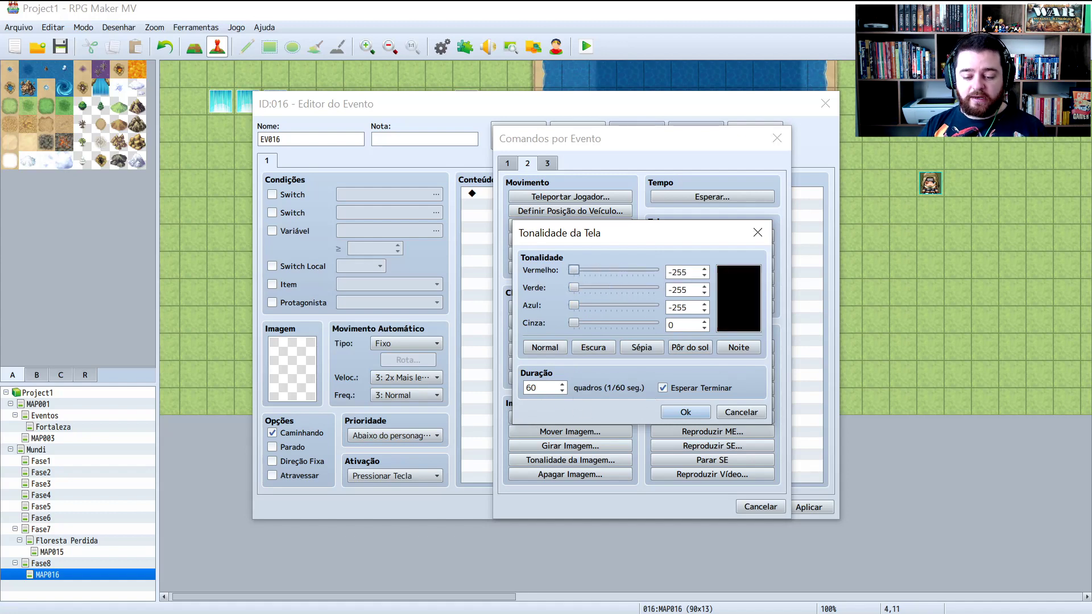
Set the screen tint's duration to 999 frames and add the command to the event.
double_click(531, 387)
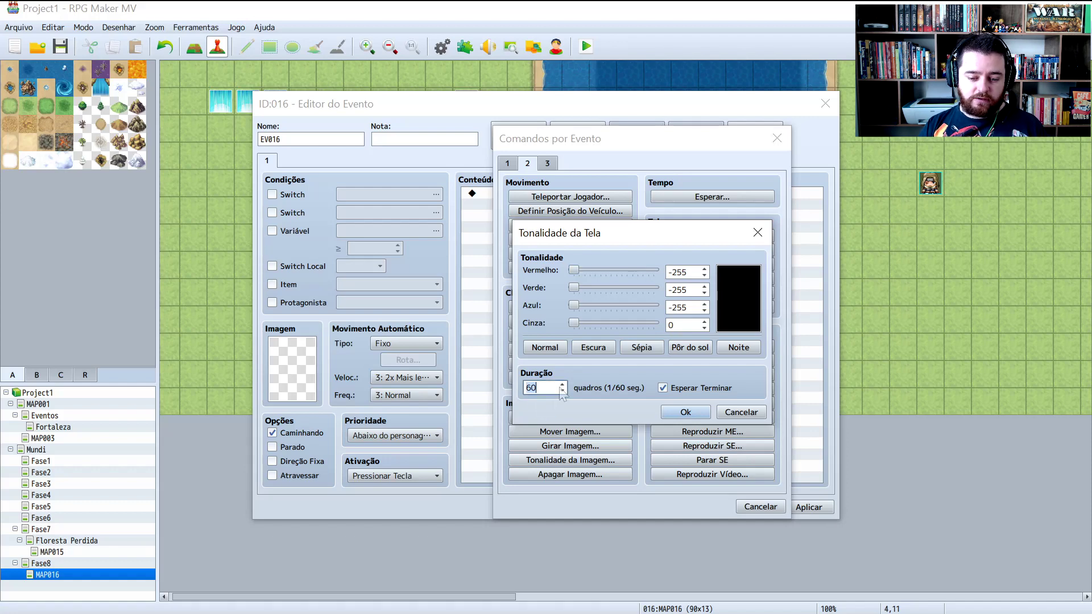
text(999)
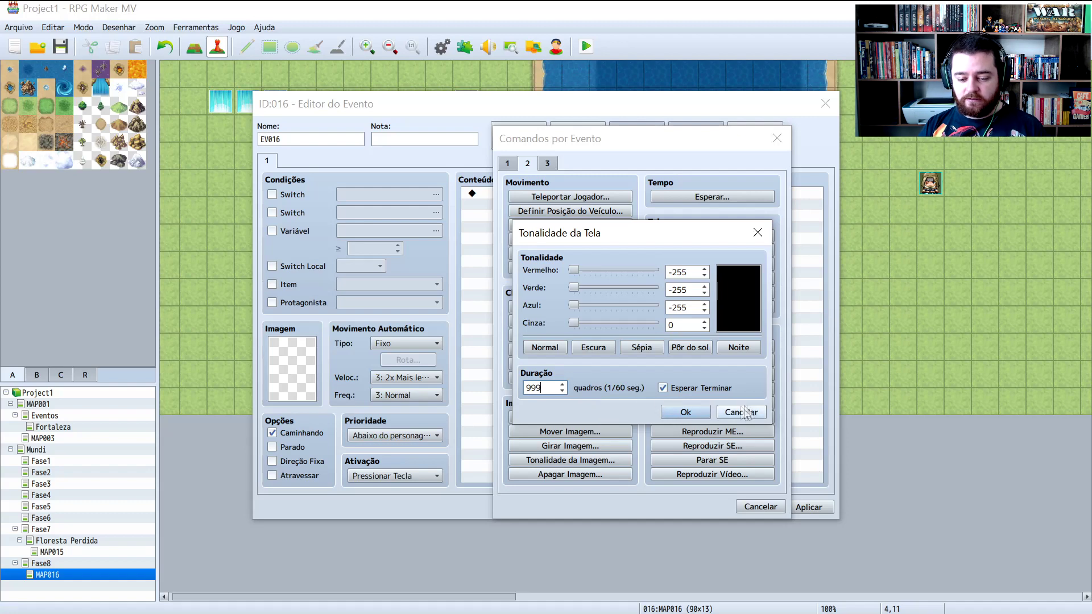
click(685, 412)
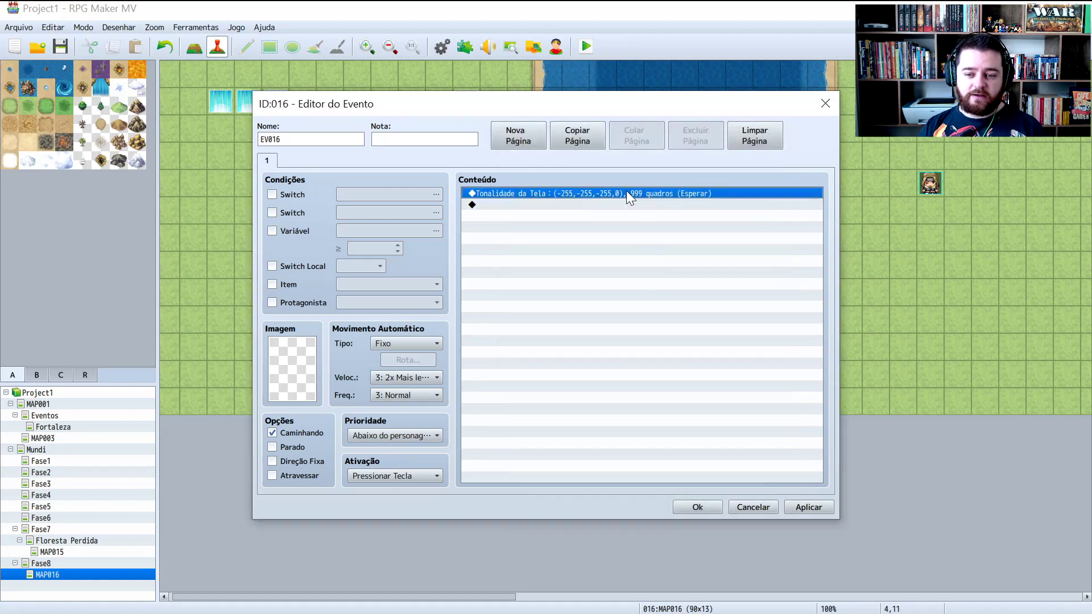
Turn off Esperar Terminar for the event's Tonalidade da Tela command.
double_click(625, 193)
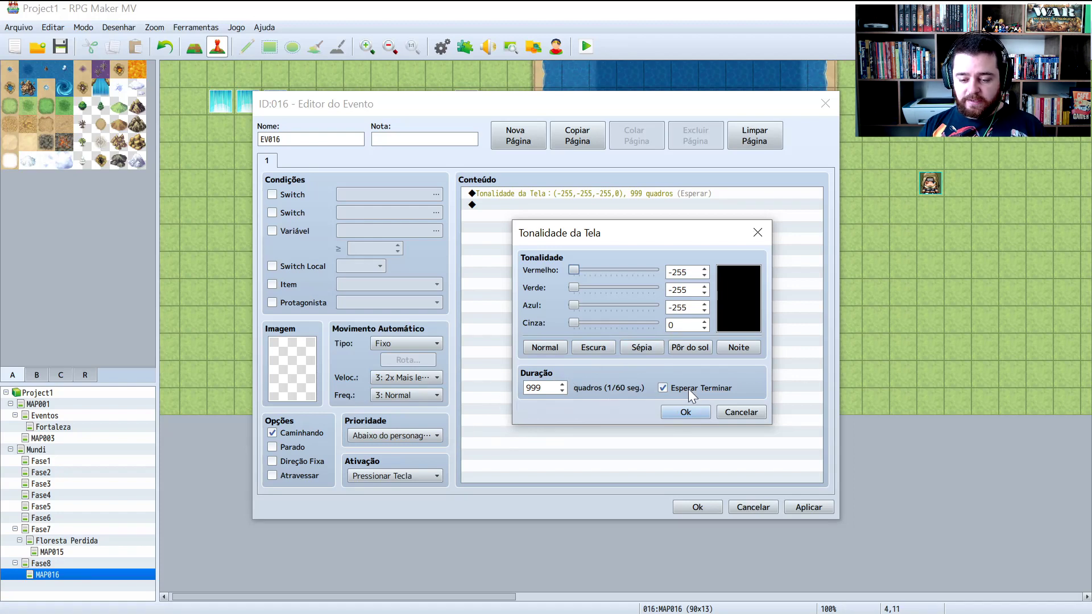
click(662, 387)
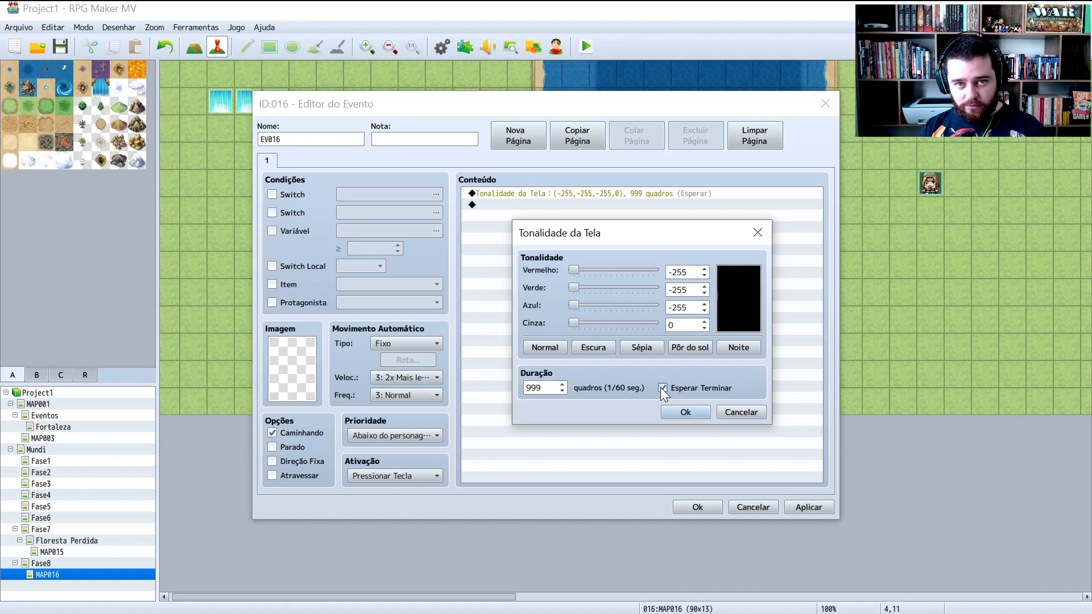
click(663, 387)
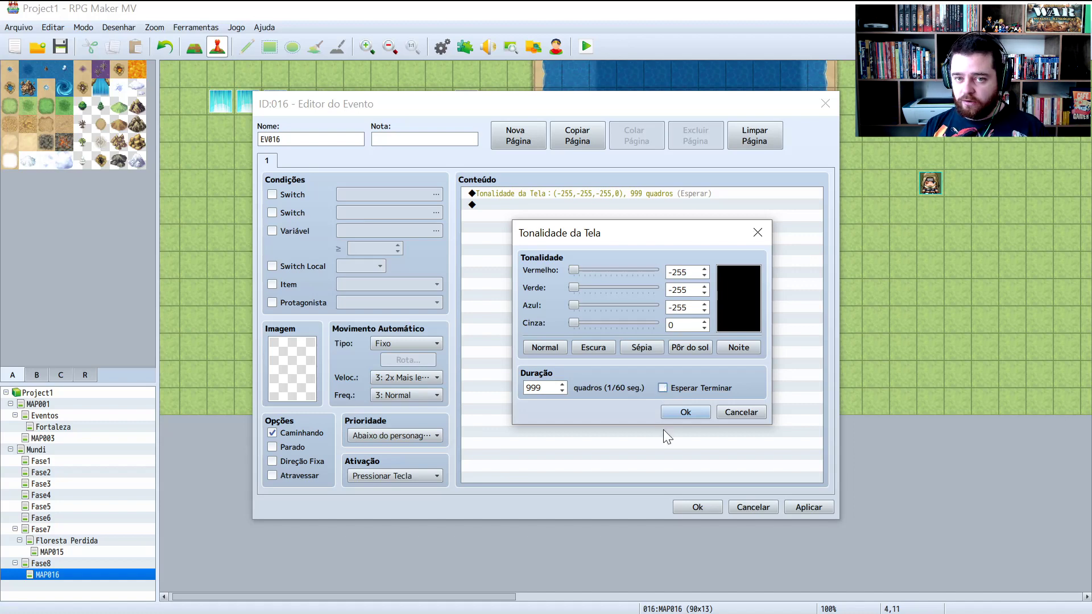
click(688, 411)
Try a red Flash na Tela command with Verde and Azul set to 0.
double_click(559, 204)
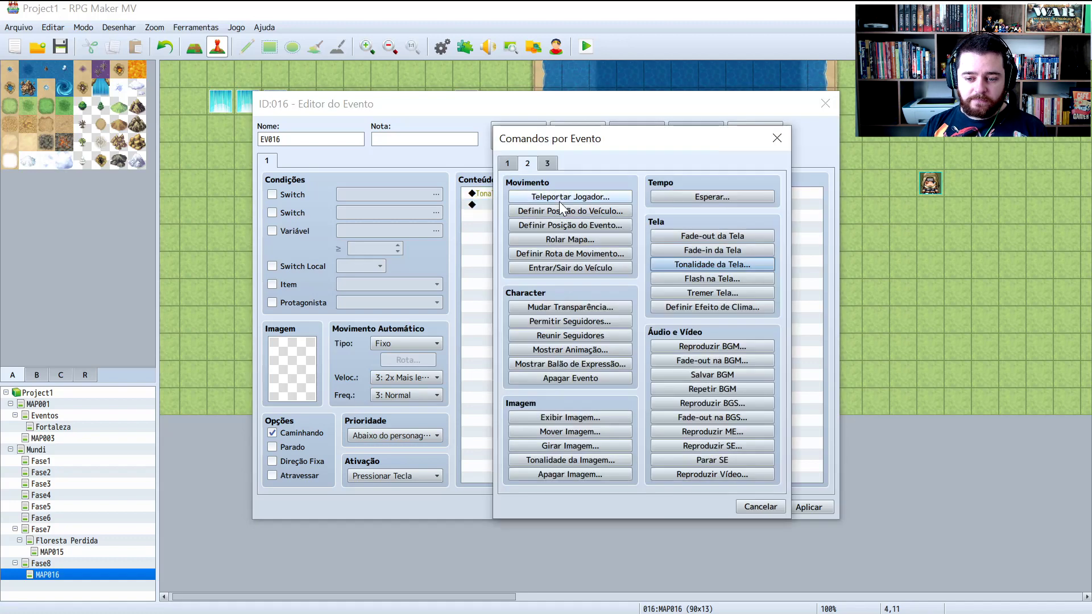
click(728, 280)
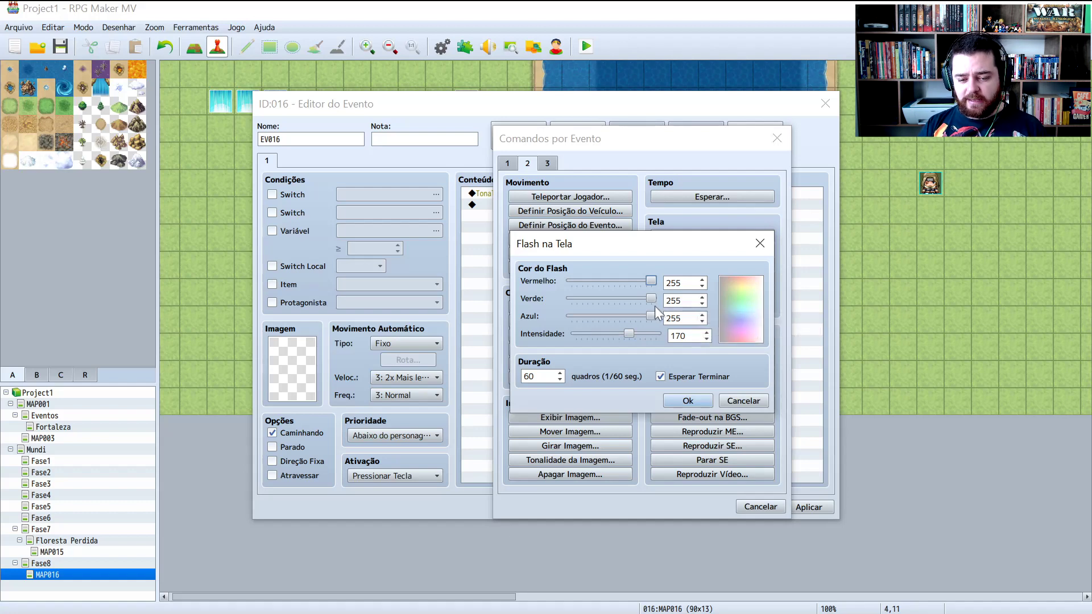
drag(651, 316, 531, 322)
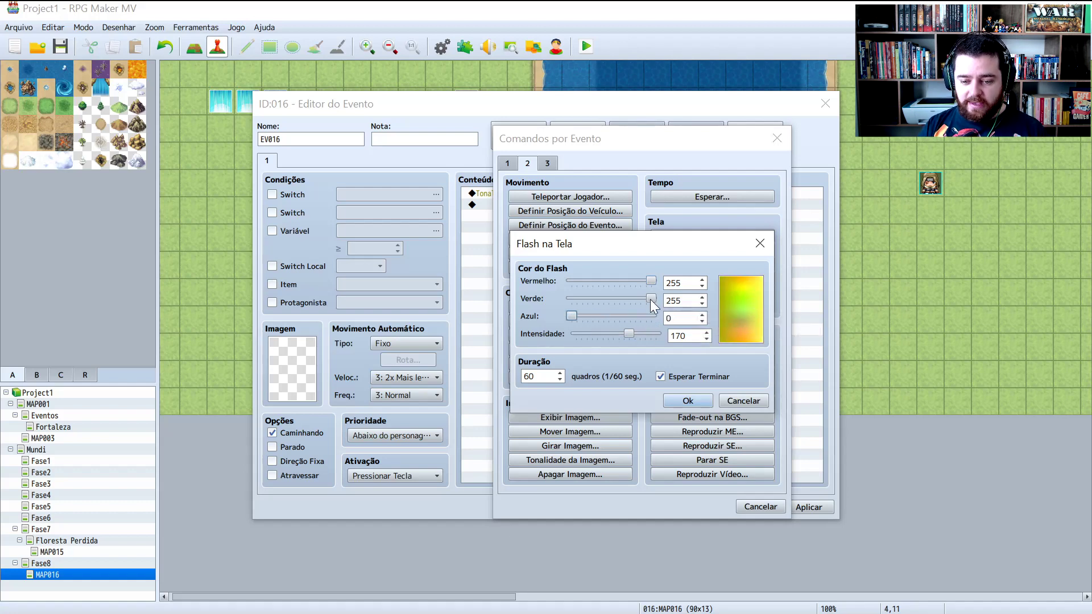
drag(650, 299, 513, 301)
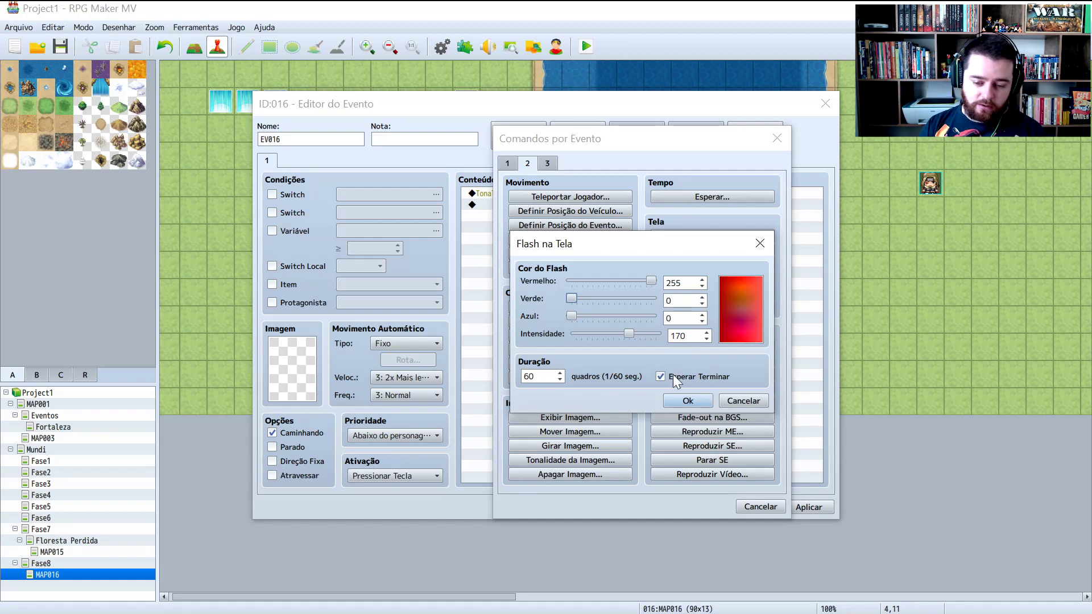
click(742, 401)
Examine the Tremer Tela settings and the weather types offered by Definir Efeito de Clima.
click(707, 295)
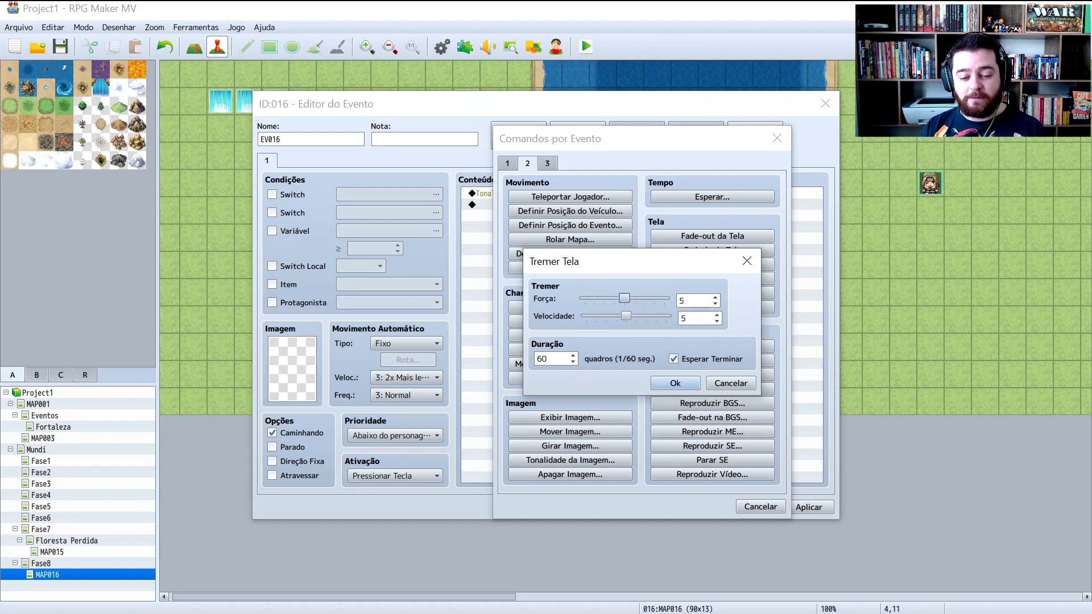
click(714, 384)
click(673, 308)
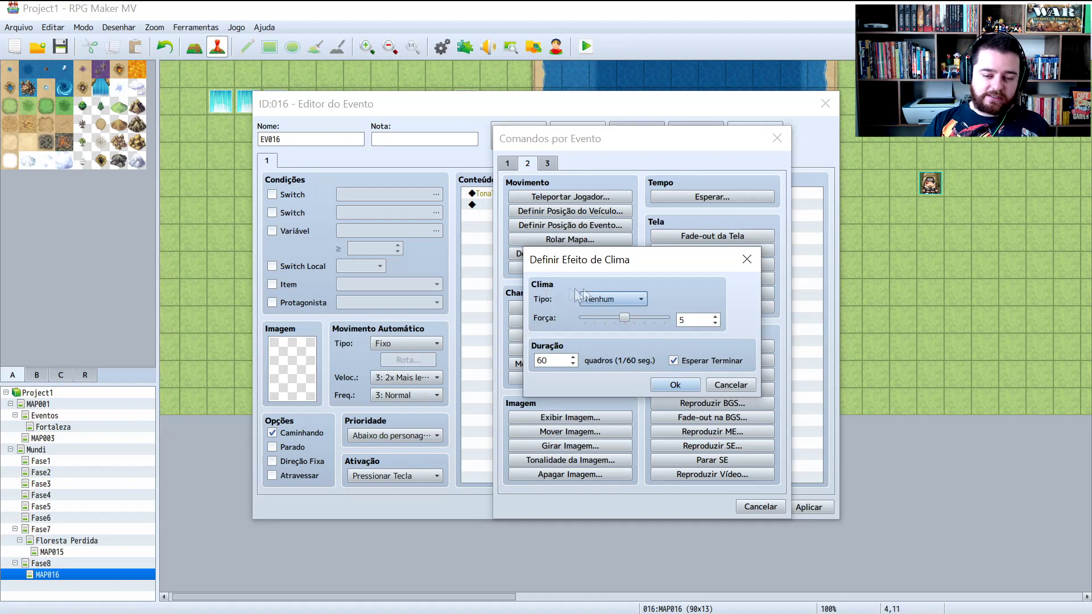
click(634, 299)
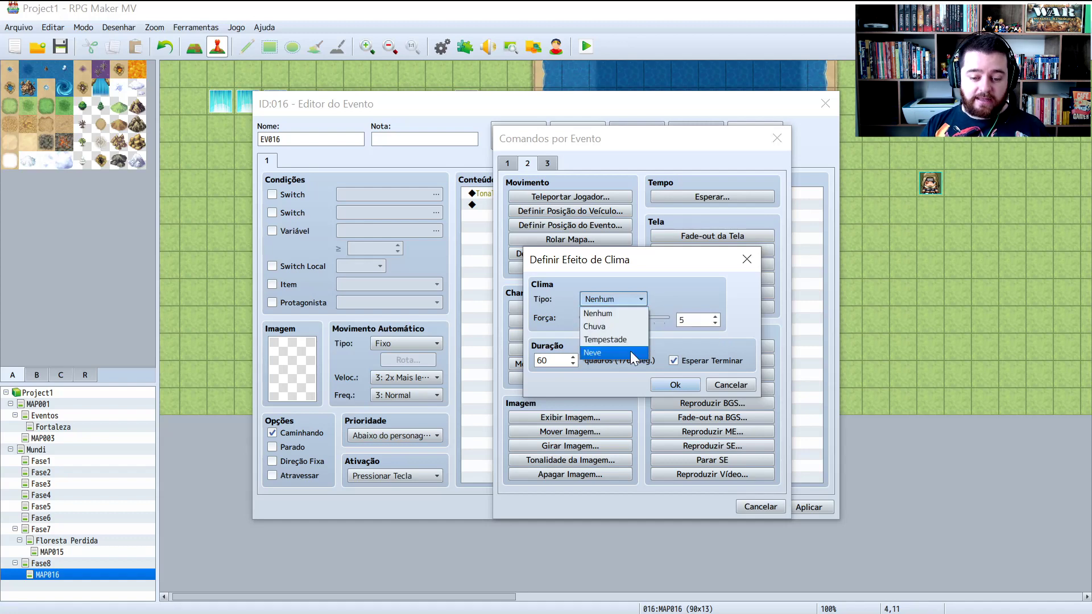
click(708, 284)
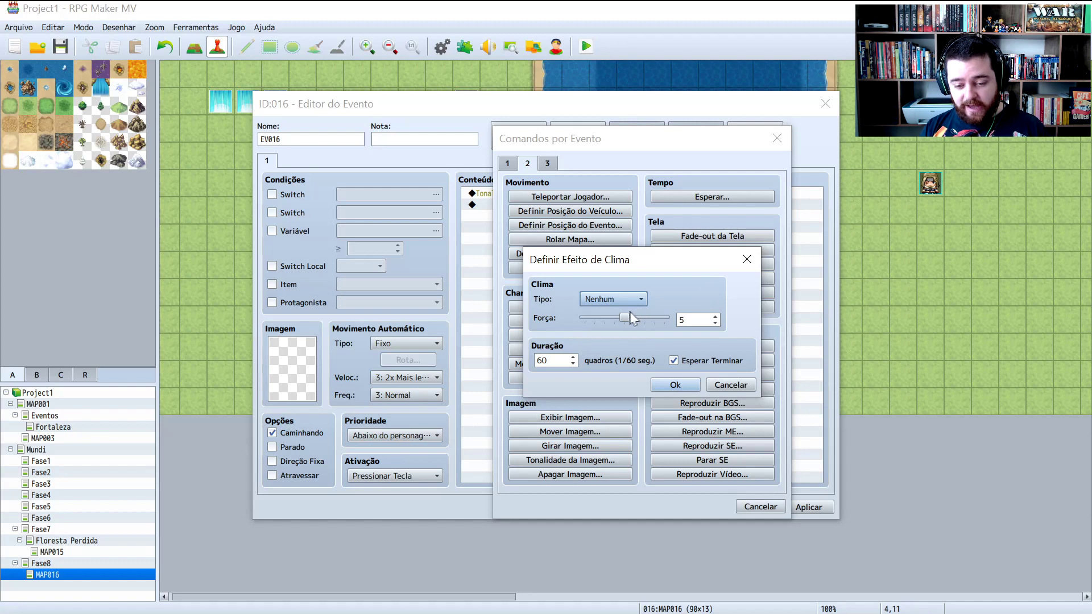
Try a Chuva weather effect with Força 9 and Esperar Terminar off, and return its type to Nenhum.
drag(624, 317, 571, 316)
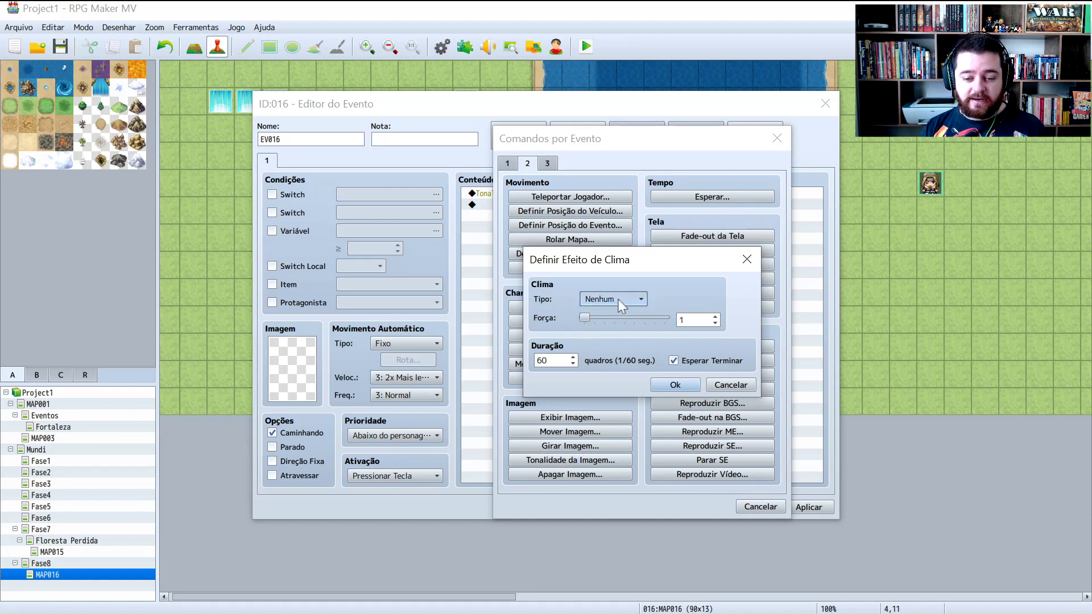
click(619, 299)
click(581, 313)
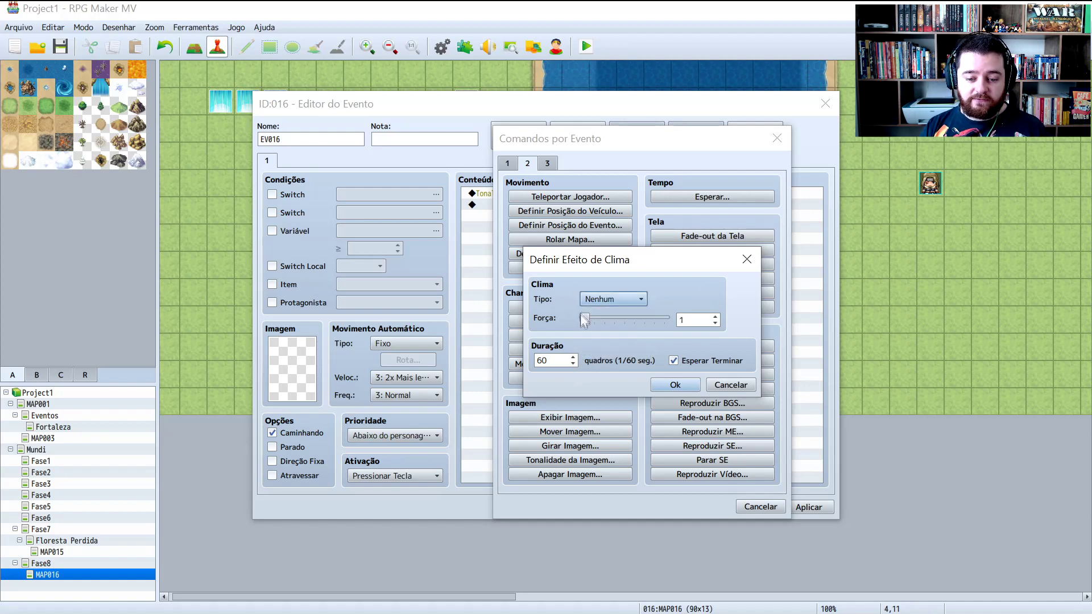
drag(583, 316, 685, 315)
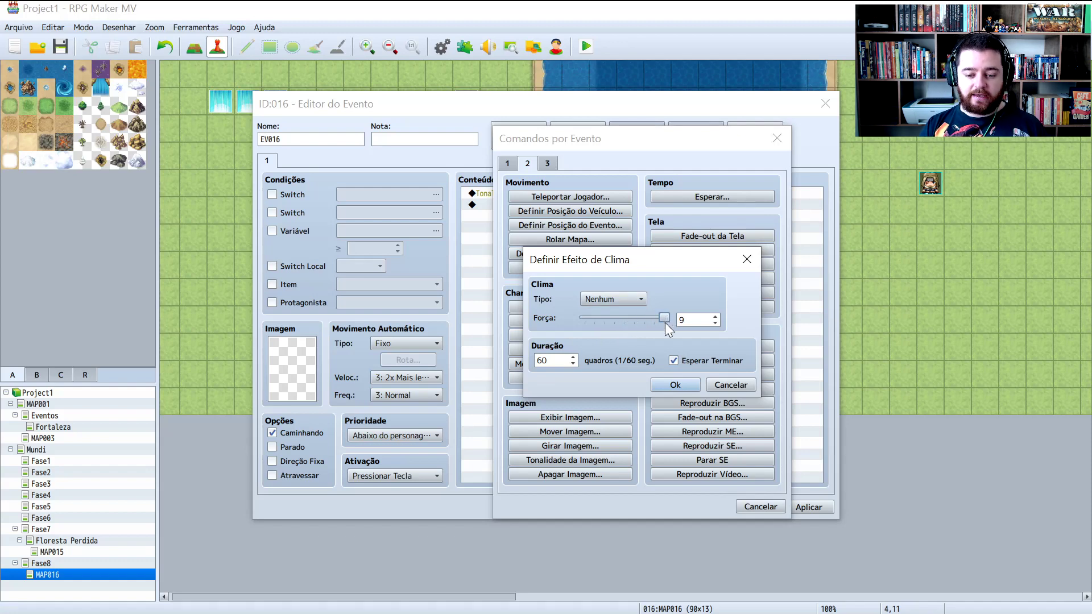
click(630, 300)
click(615, 326)
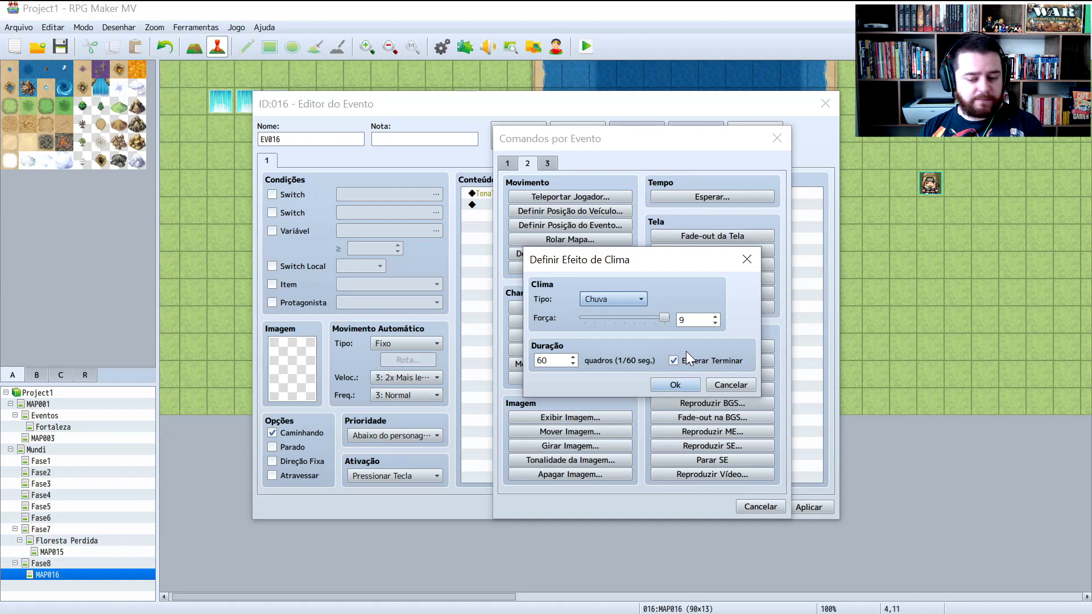
click(669, 360)
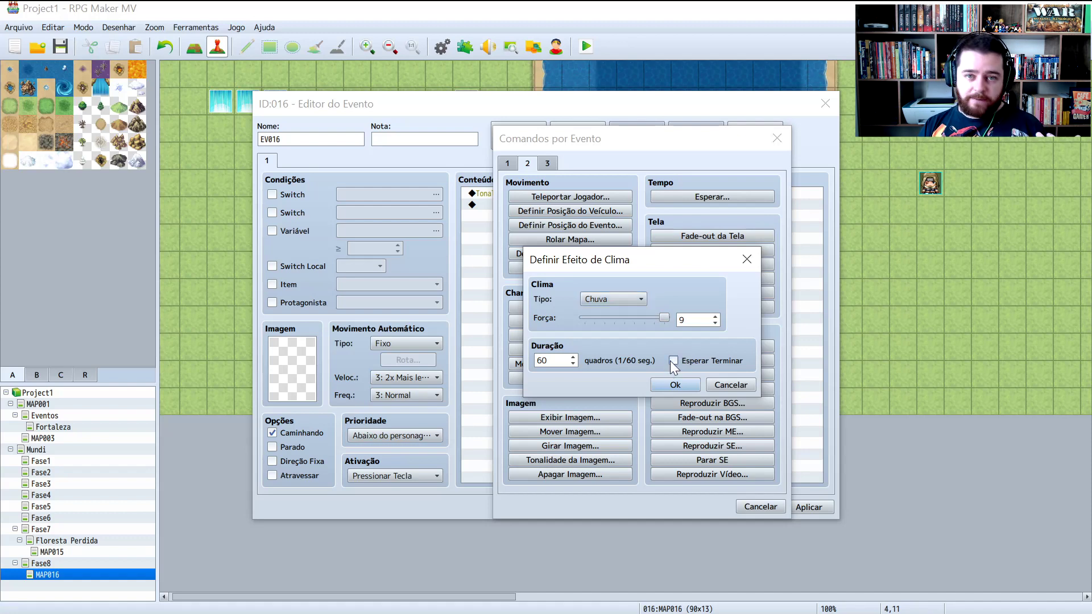
click(616, 298)
click(611, 311)
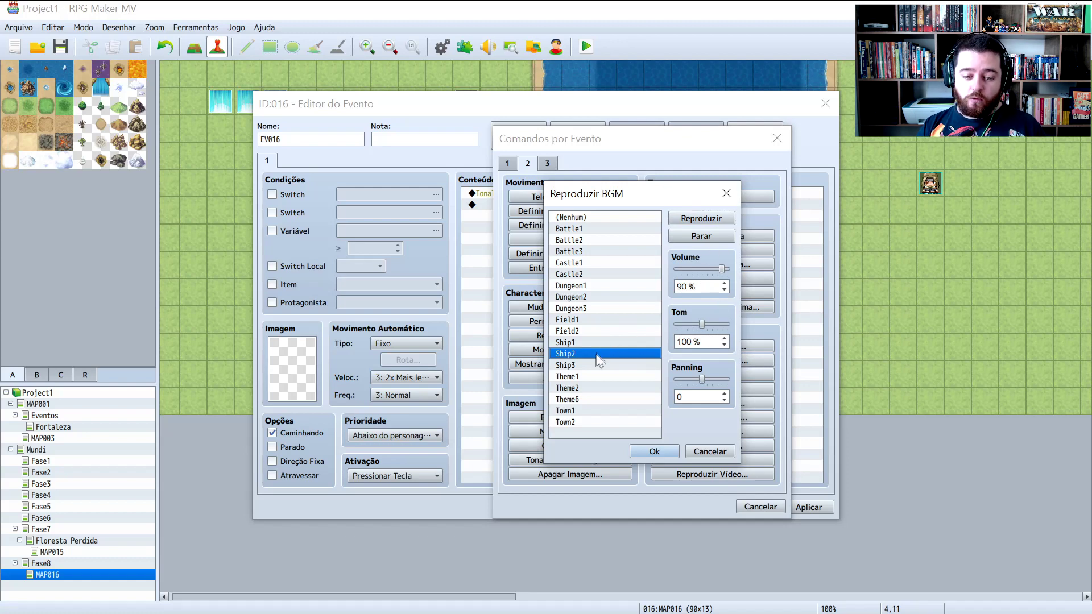
Add a Reproduzir BGM command that plays Ship2 at 90% volume, 100% Tom and 0 Panning.
click(654, 451)
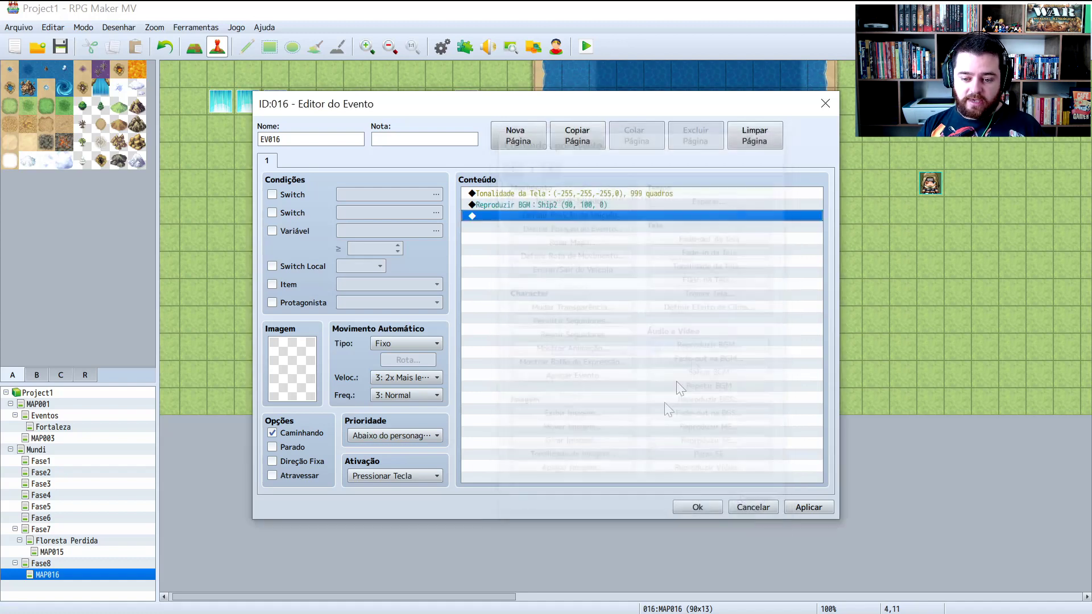
double_click(601, 205)
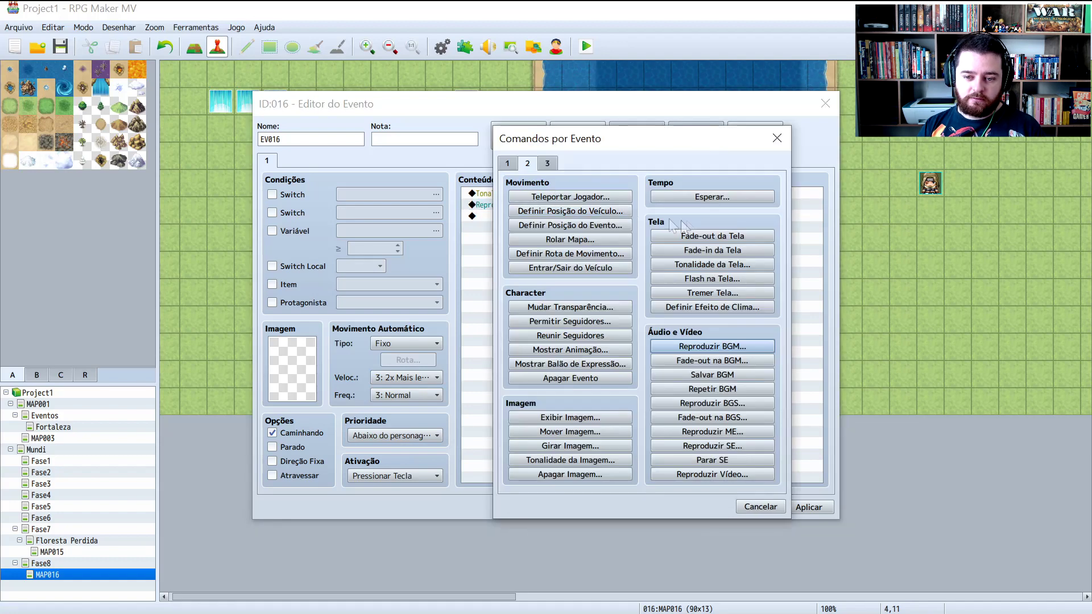
key(Escape)
Try the Ship2 BGM command with Volume at 100%, Tom at 150% and Panning at -20.
double_click(555, 205)
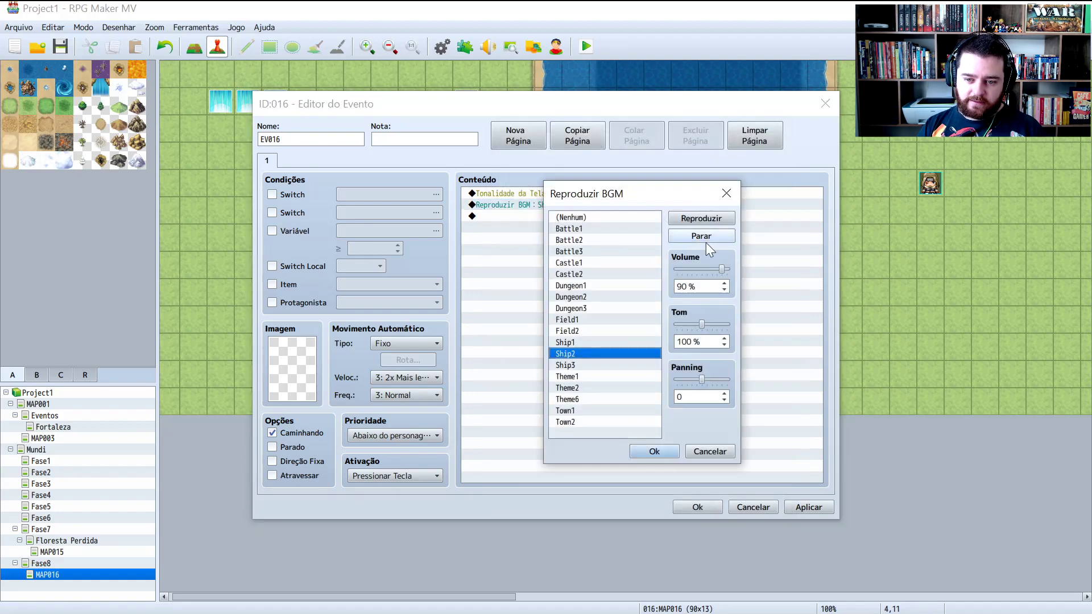
click(705, 236)
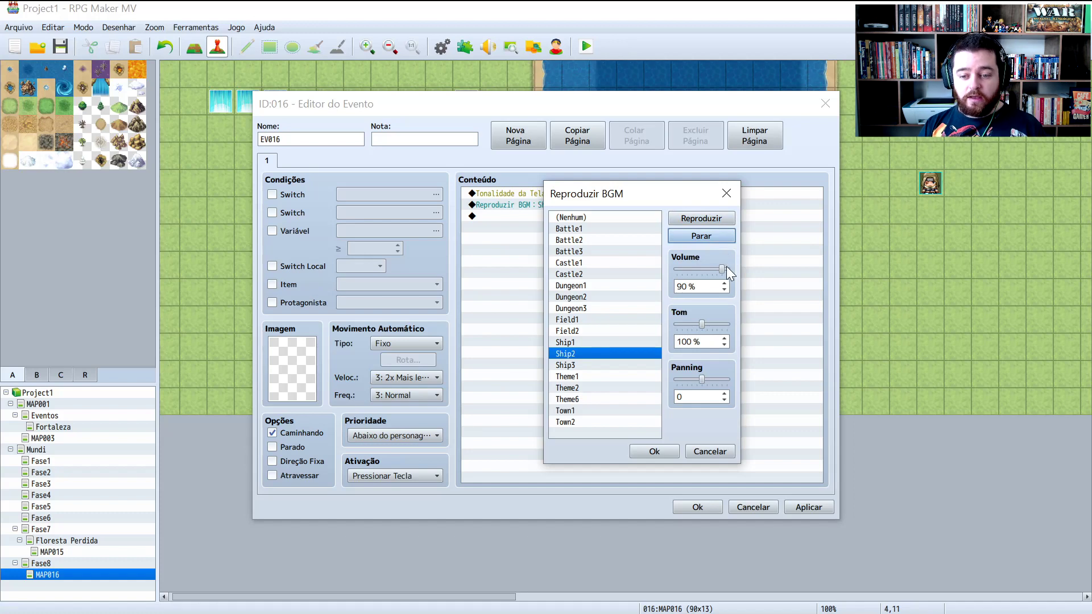
drag(723, 270, 749, 291)
drag(701, 324, 793, 328)
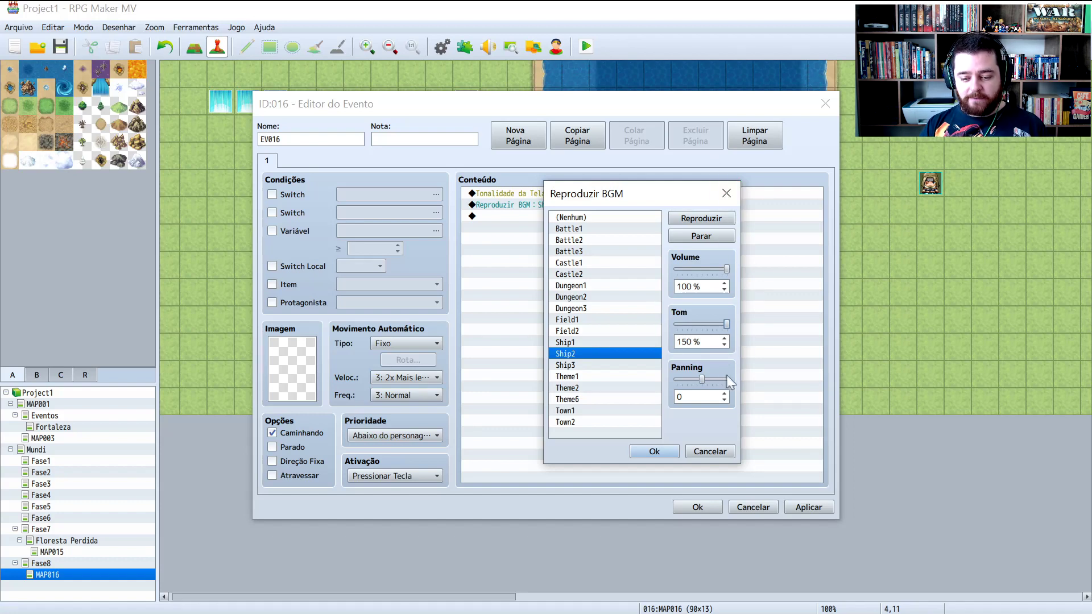
click(705, 380)
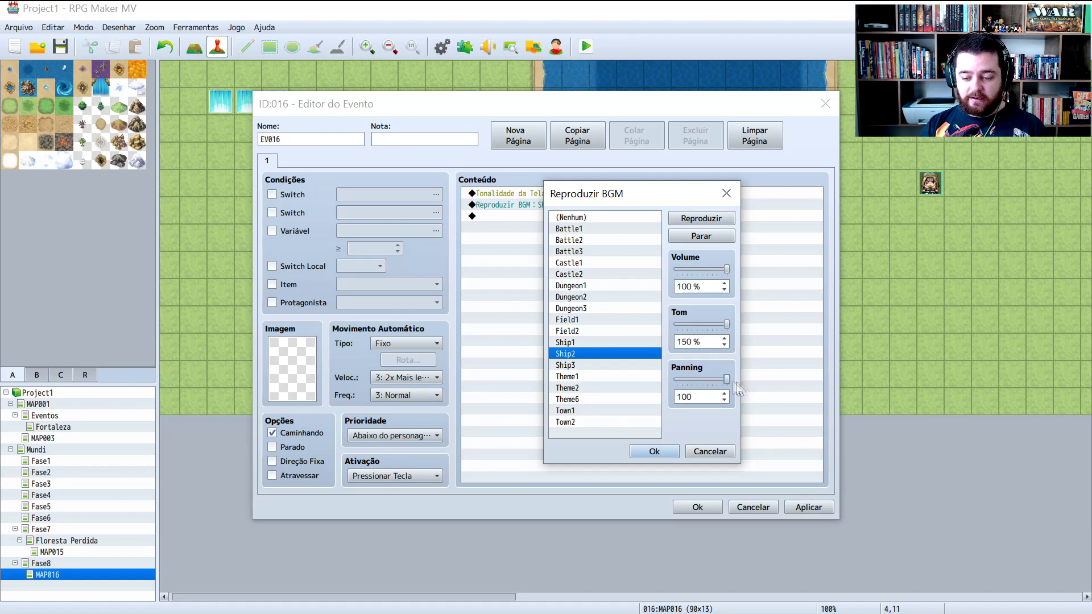
drag(717, 380, 595, 391)
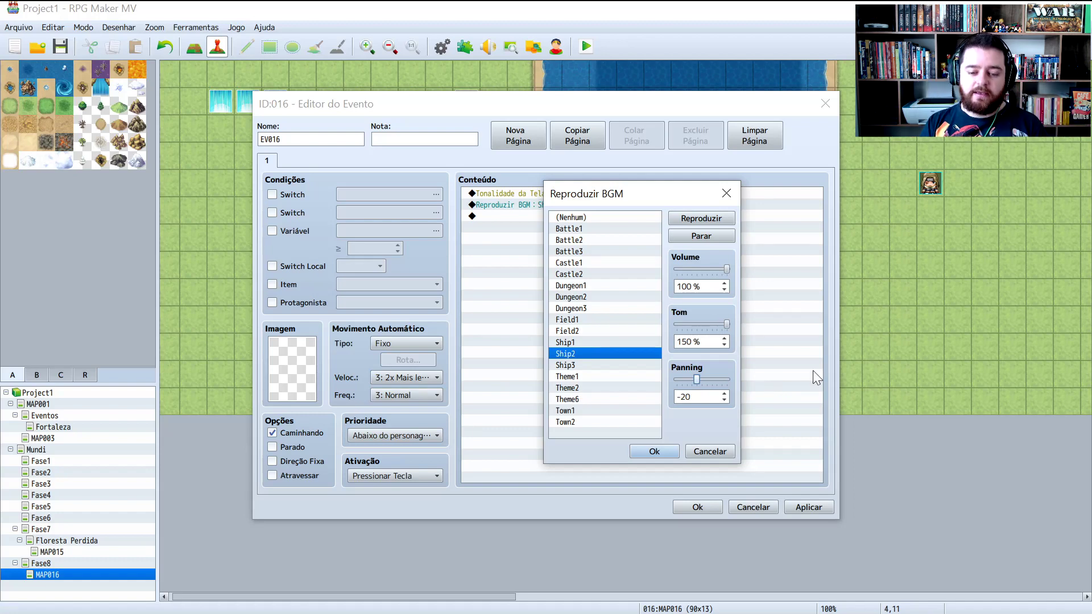
click(705, 455)
Inspect the duration setting of the Fade-out na BGM command from a new event line.
double_click(572, 215)
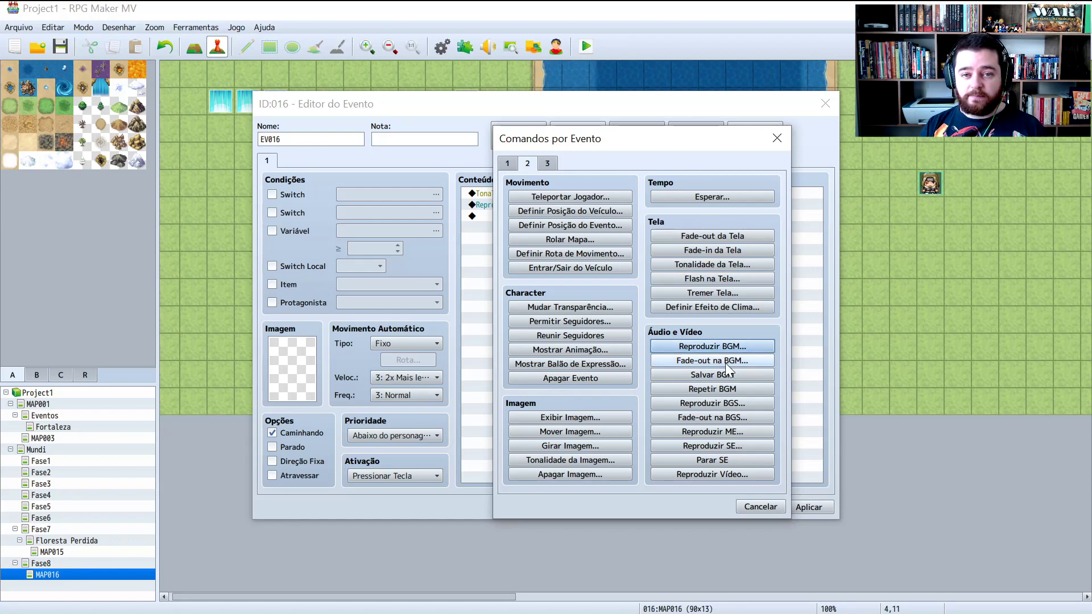
click(725, 363)
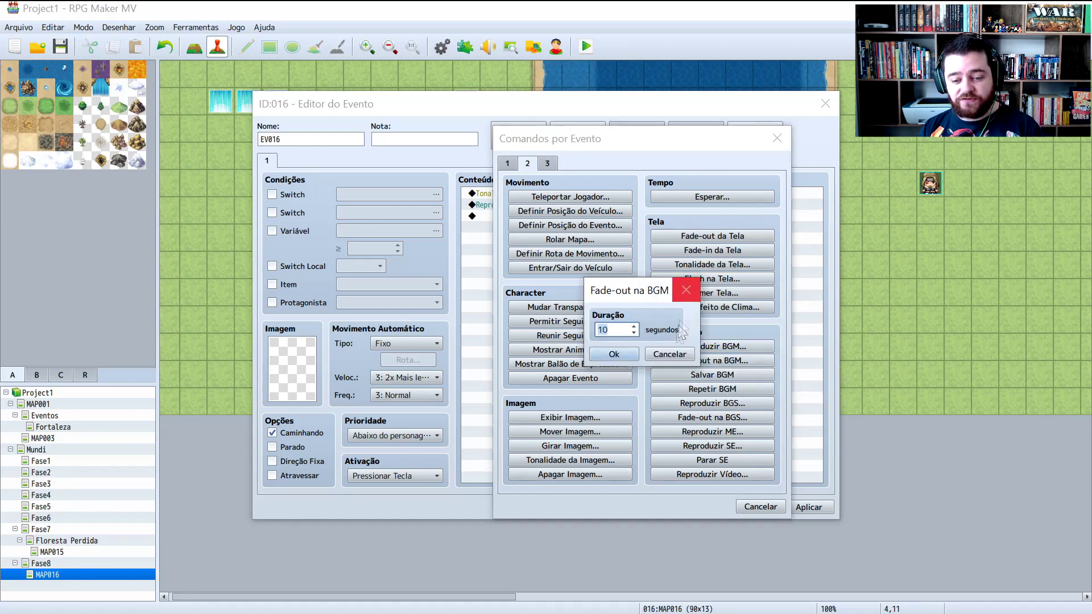
click(653, 359)
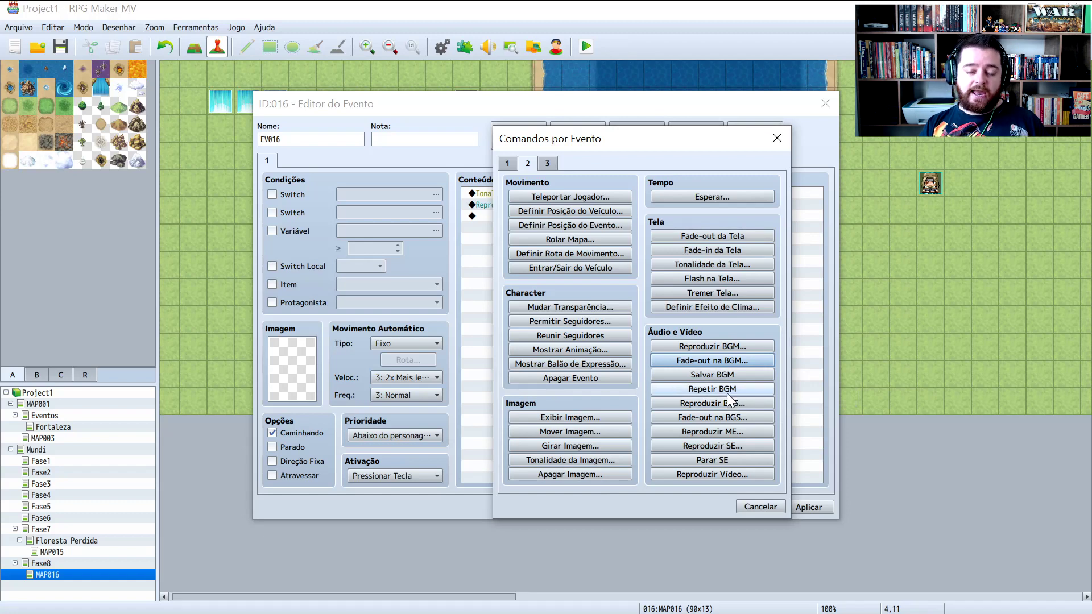
Explore the Reproduzir BGS command by trying the River and Storm1 background sounds, without adding it to the event.
click(742, 404)
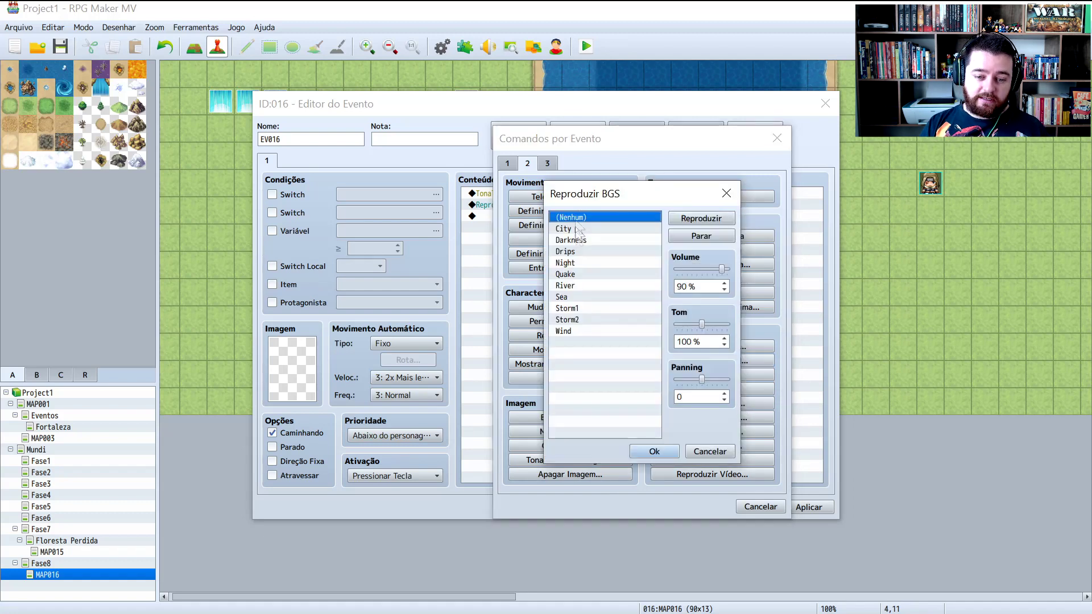
click(580, 250)
click(573, 307)
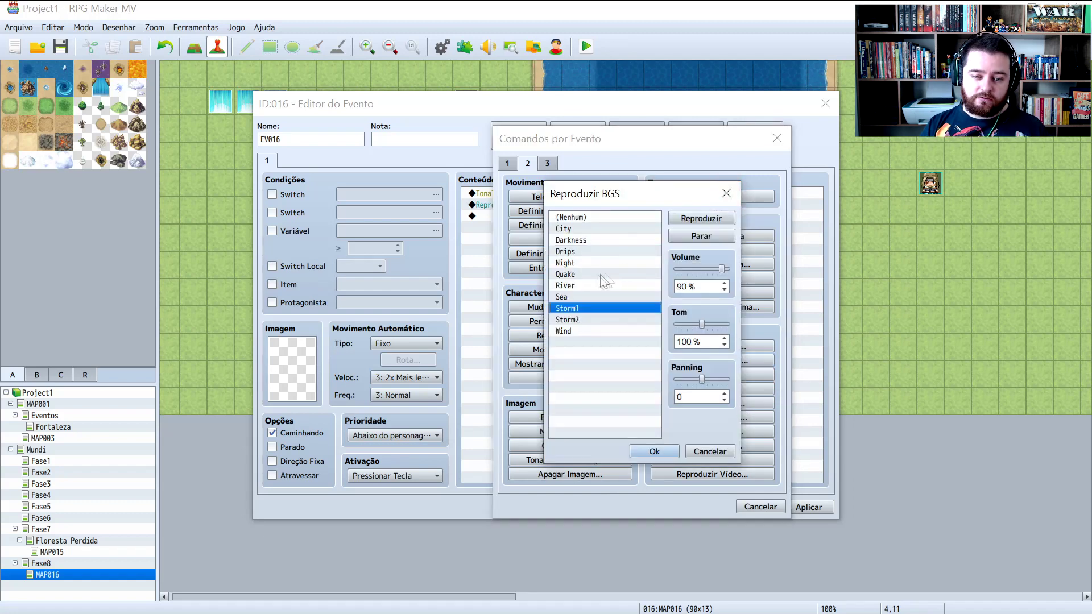
click(589, 285)
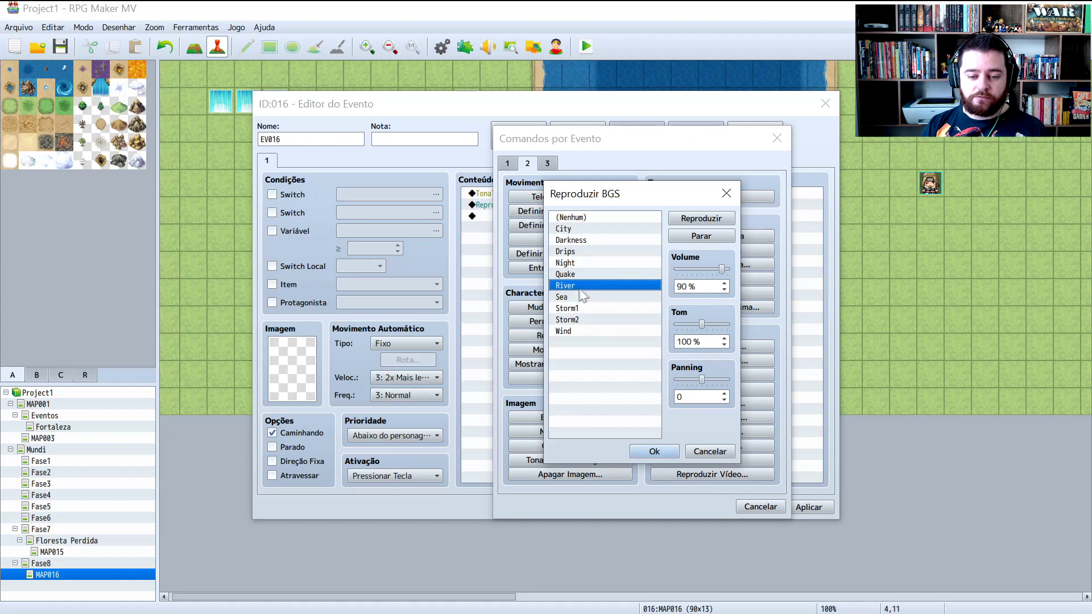
click(591, 308)
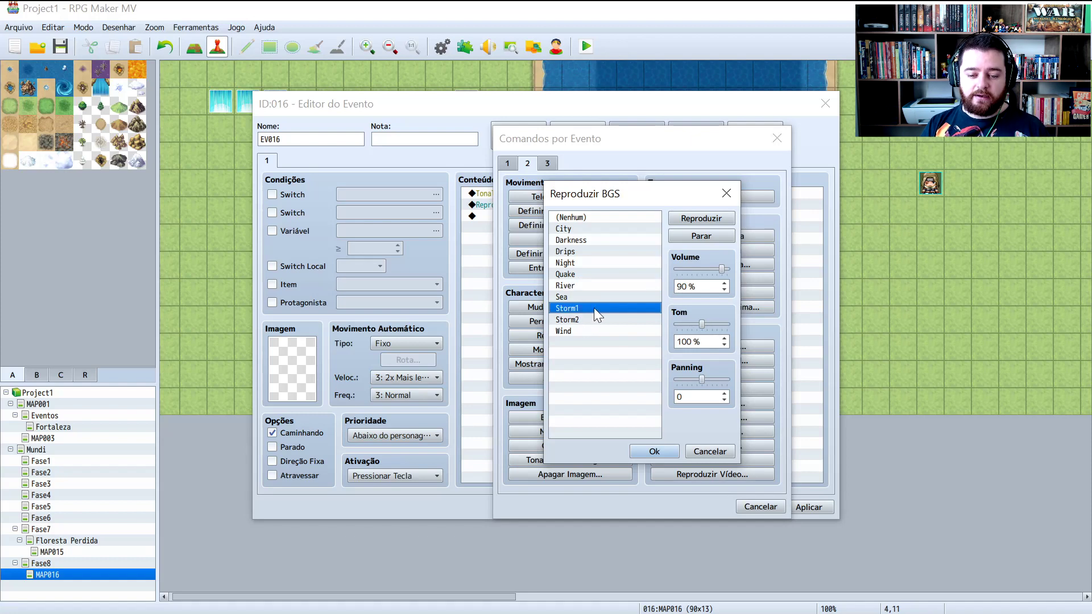
click(726, 194)
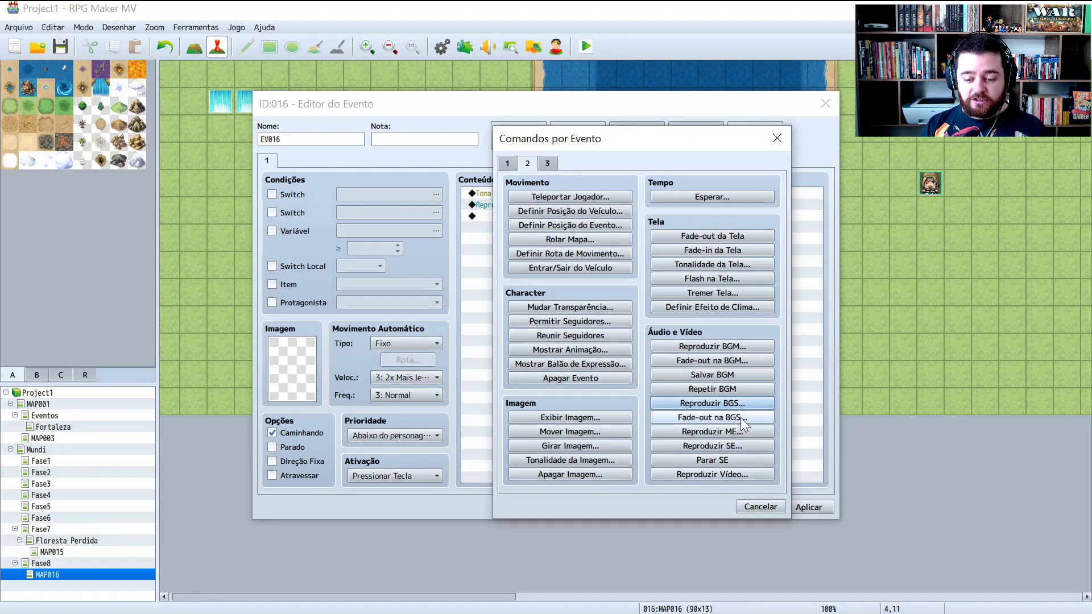
Inspect the duration setting of the Fade-out na BGS command and the sound list of the Reproduzir ME command.
click(740, 417)
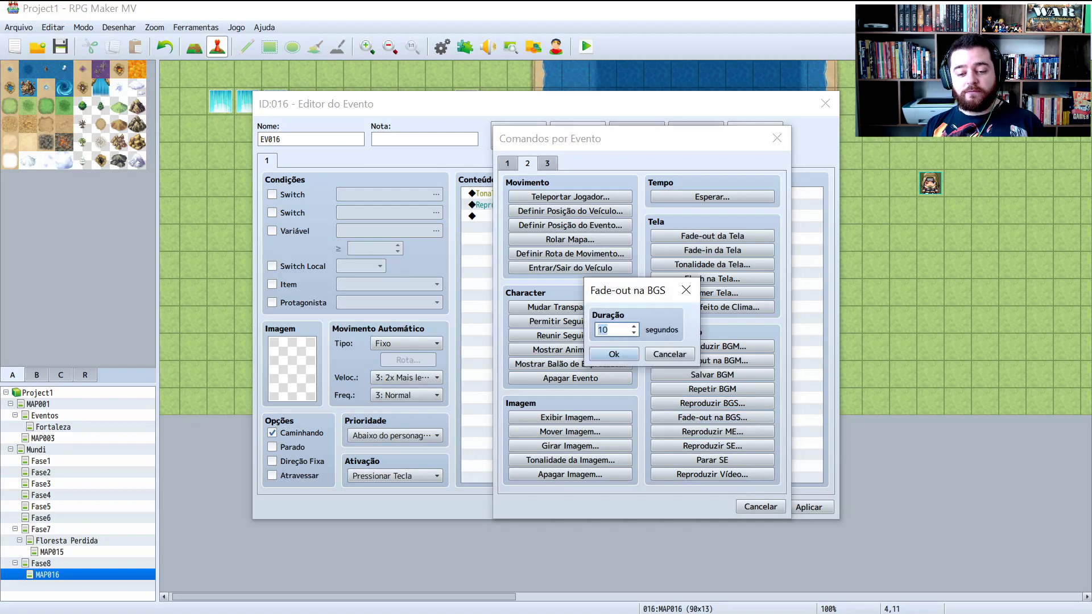
click(692, 291)
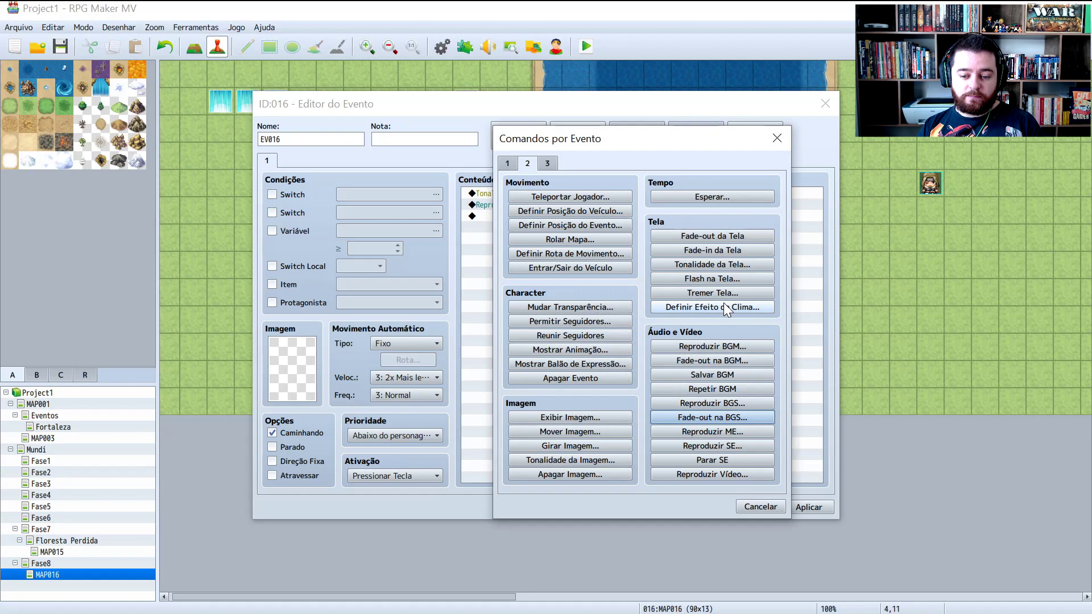
click(724, 305)
click(747, 259)
click(724, 417)
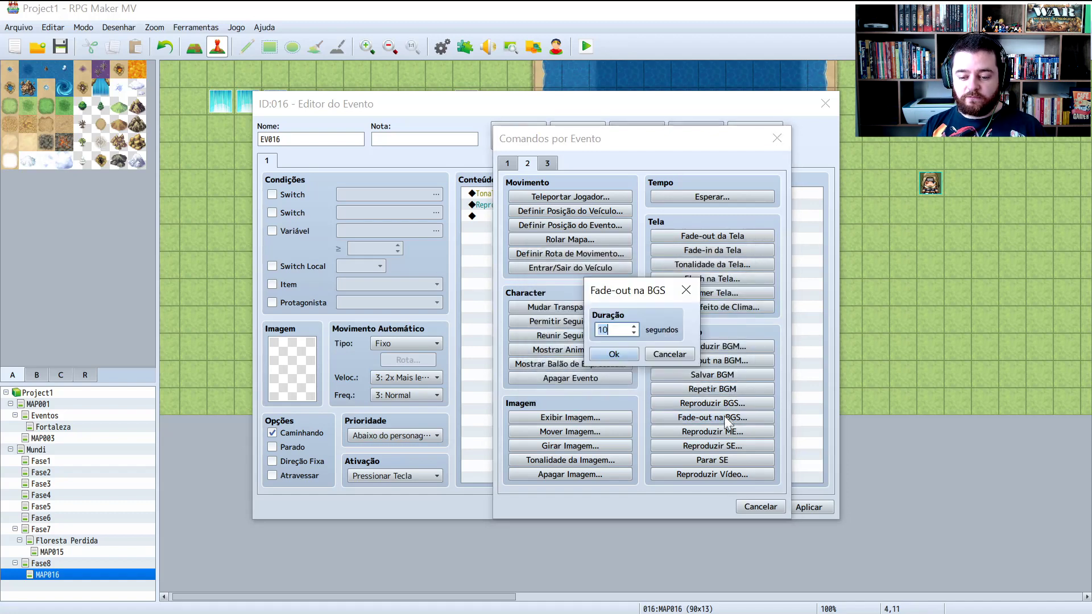
click(686, 290)
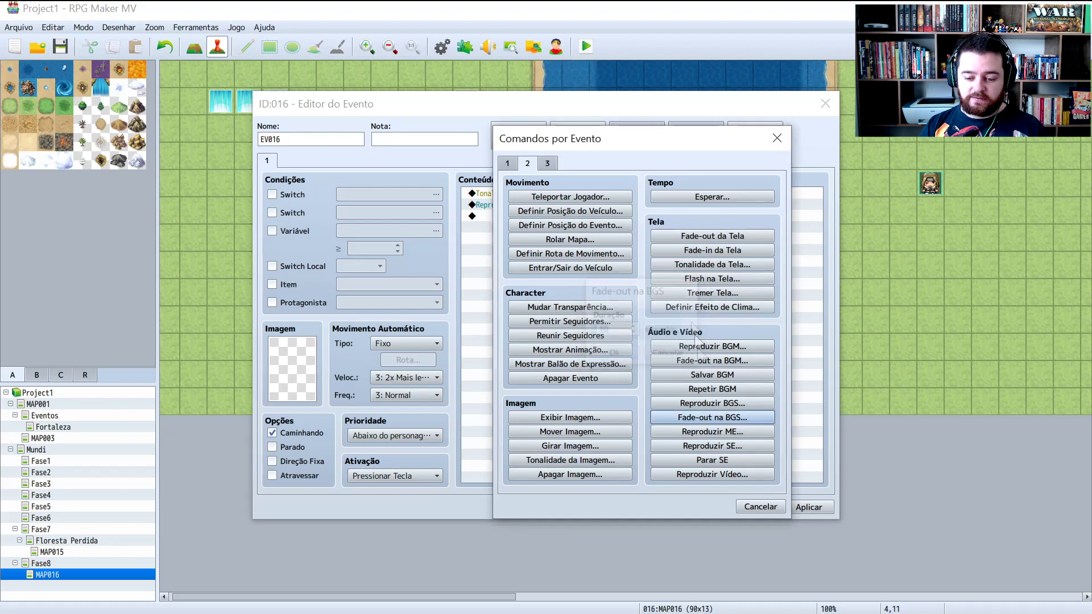
click(735, 431)
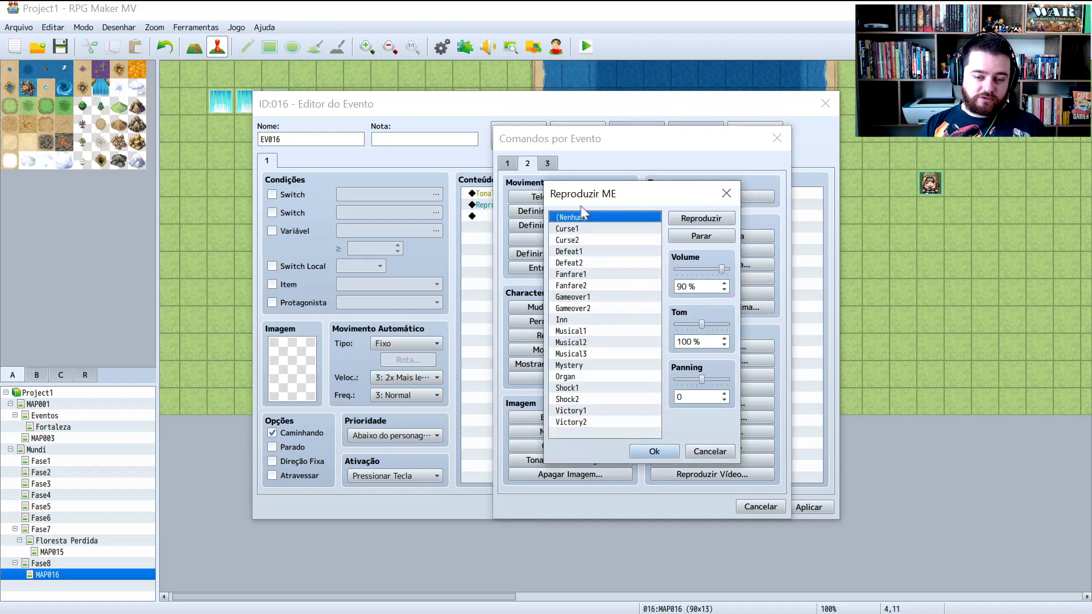
click(726, 455)
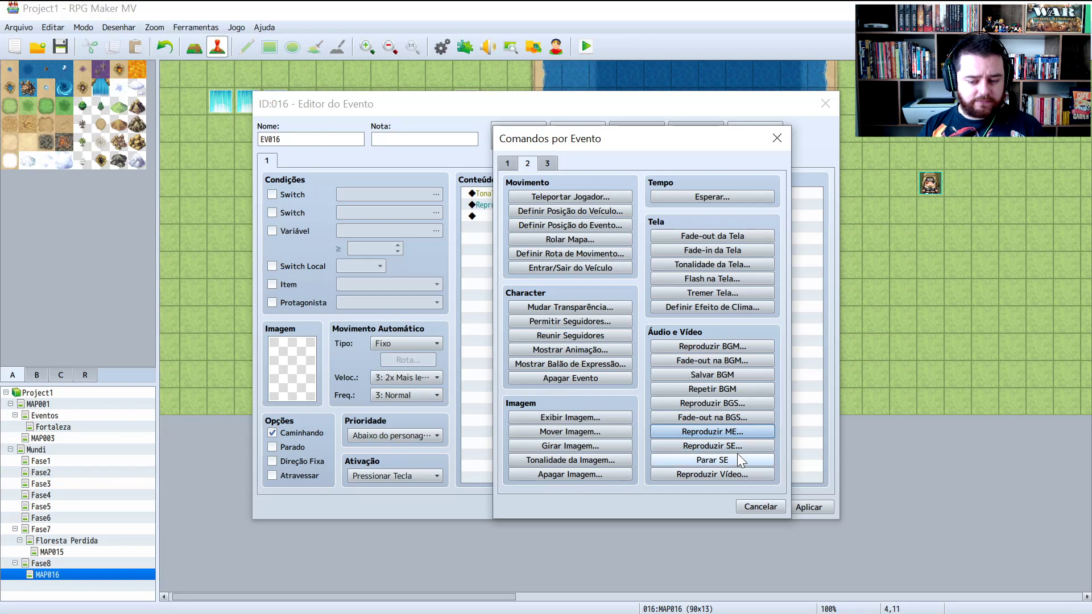
Try adding a Parar SE command to the event and delete it again.
click(739, 460)
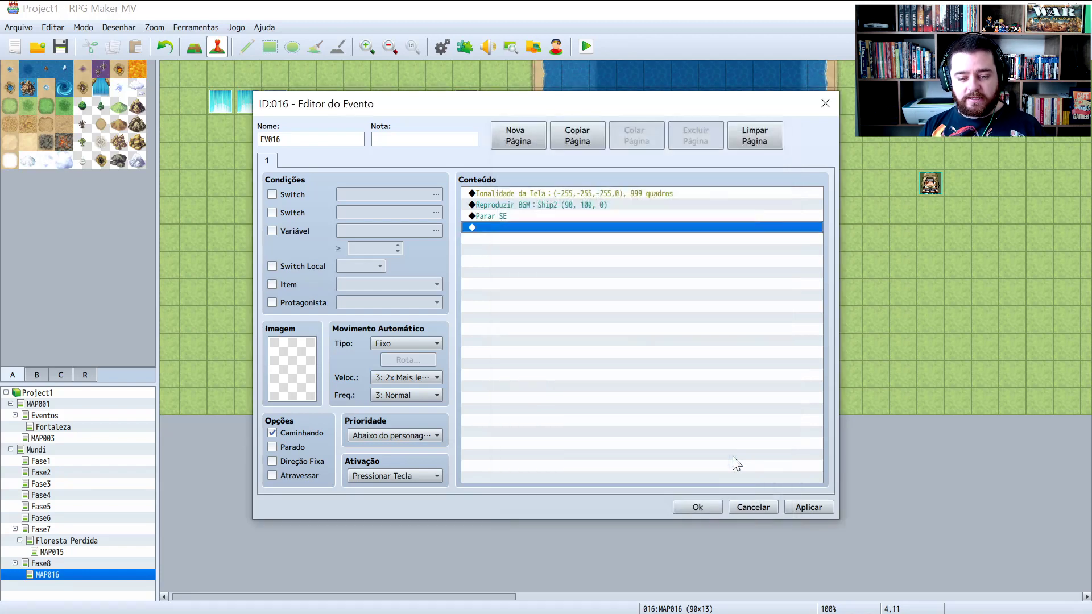
click(603, 215)
key(Delete)
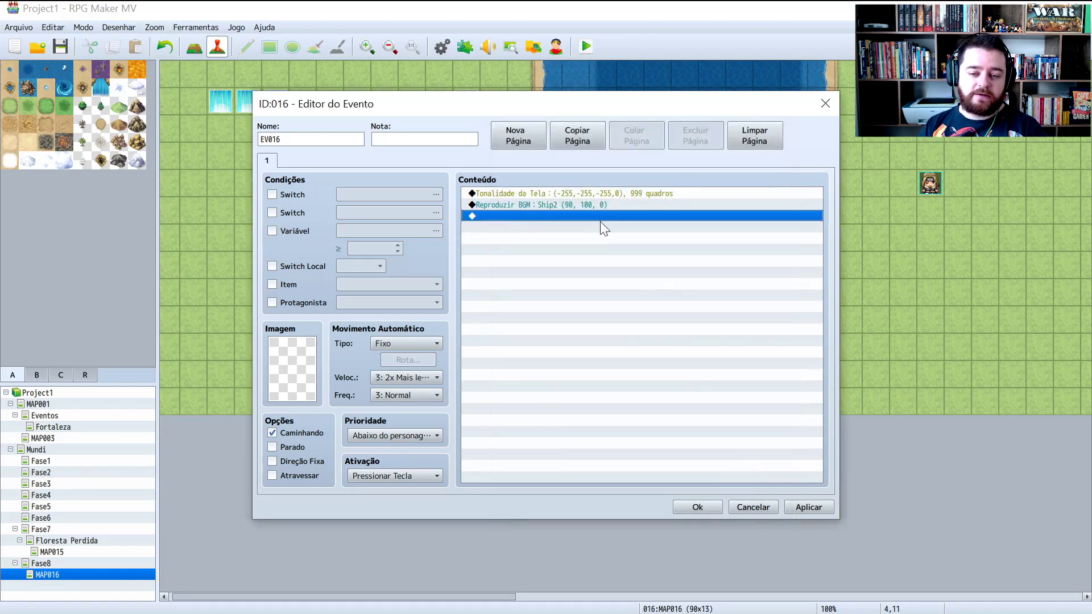
From the empty event line, inspect the Reproduzir Vídeo command's file list and bring up the third page of event commands.
double_click(593, 219)
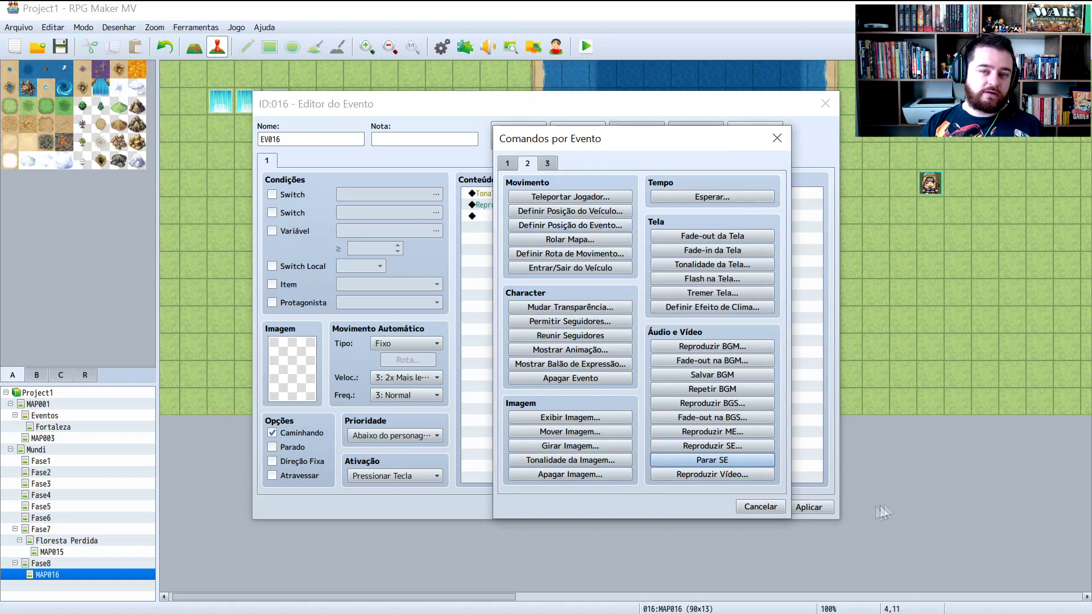
click(688, 477)
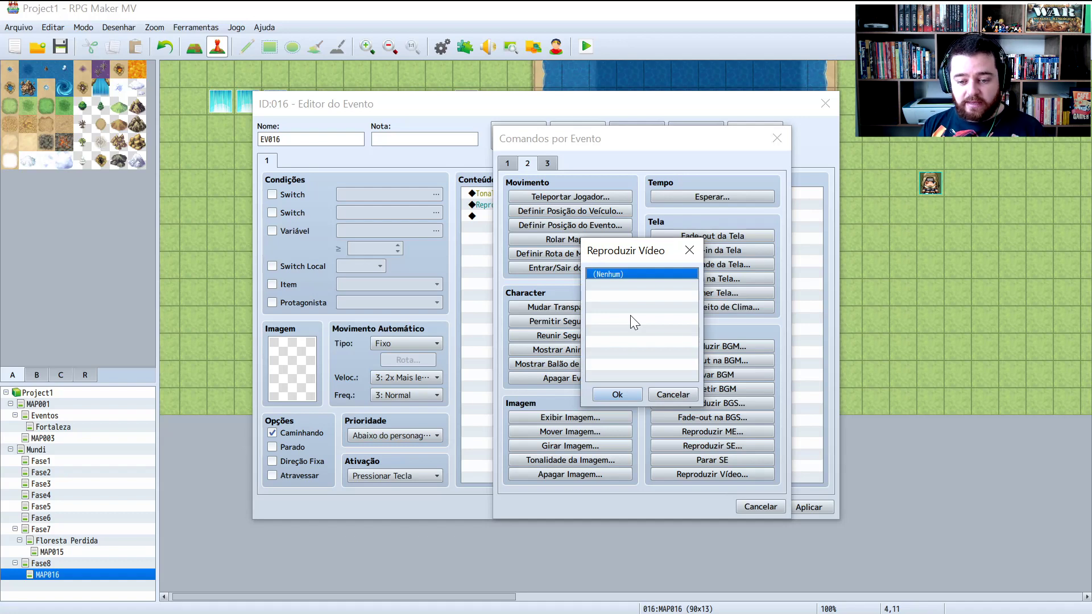
click(689, 250)
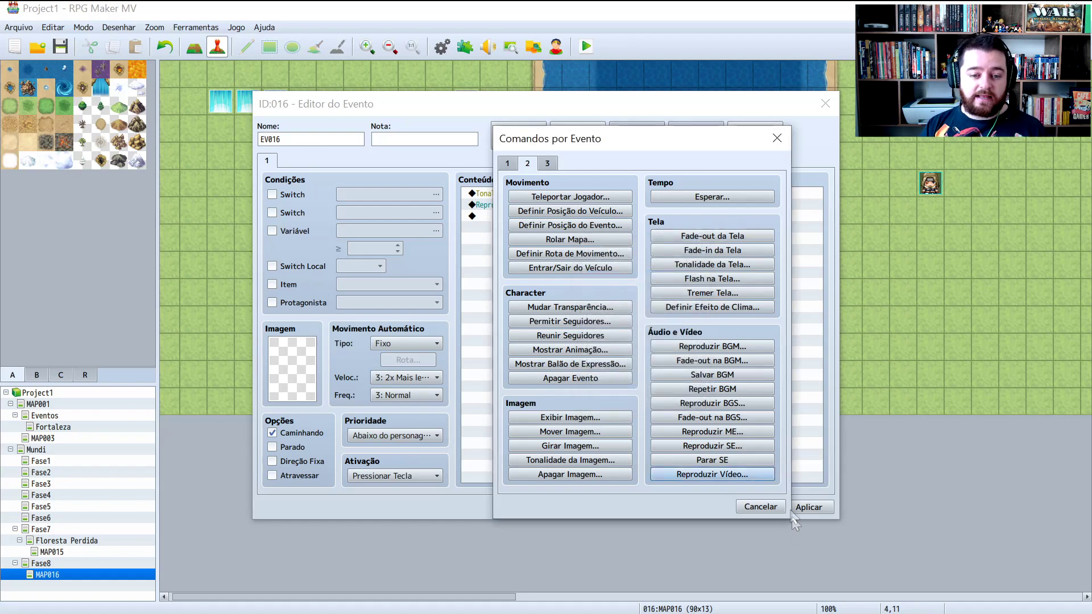
click(549, 165)
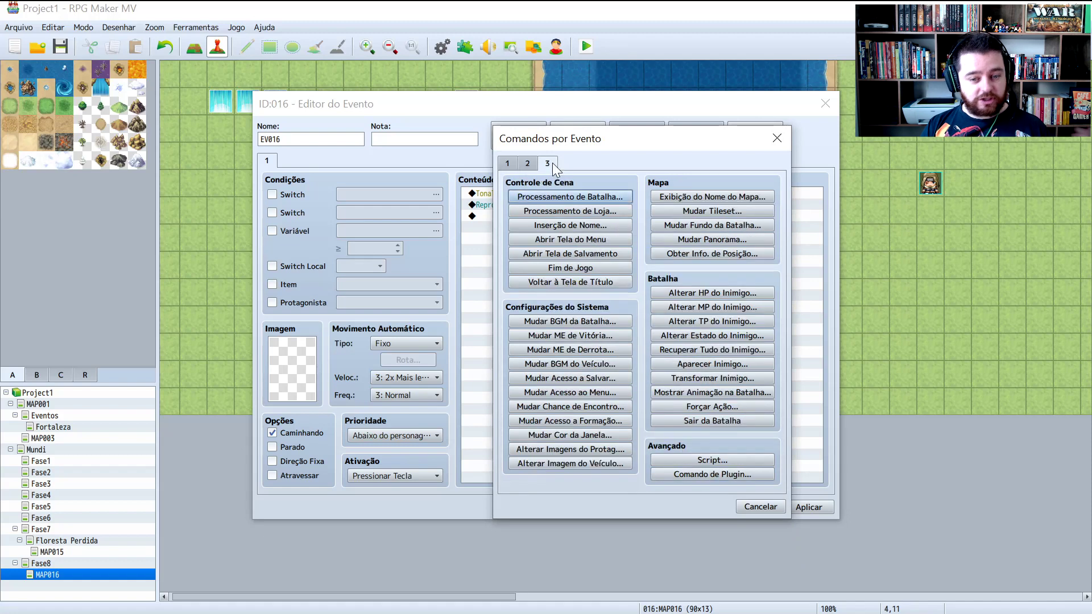